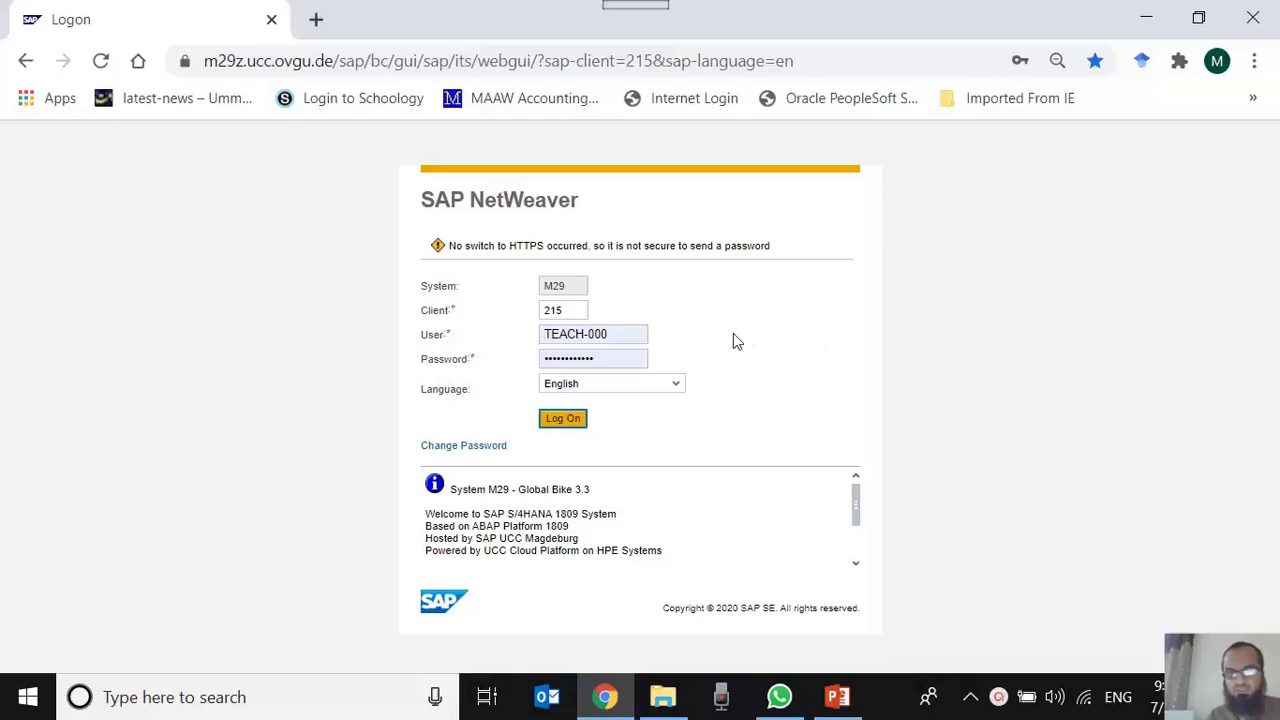
# Log on to system M29, client 215, in English using the prefilled user name and password
pyautogui.click(578, 310)
pyautogui.click(581, 334)
pyautogui.click(584, 358)
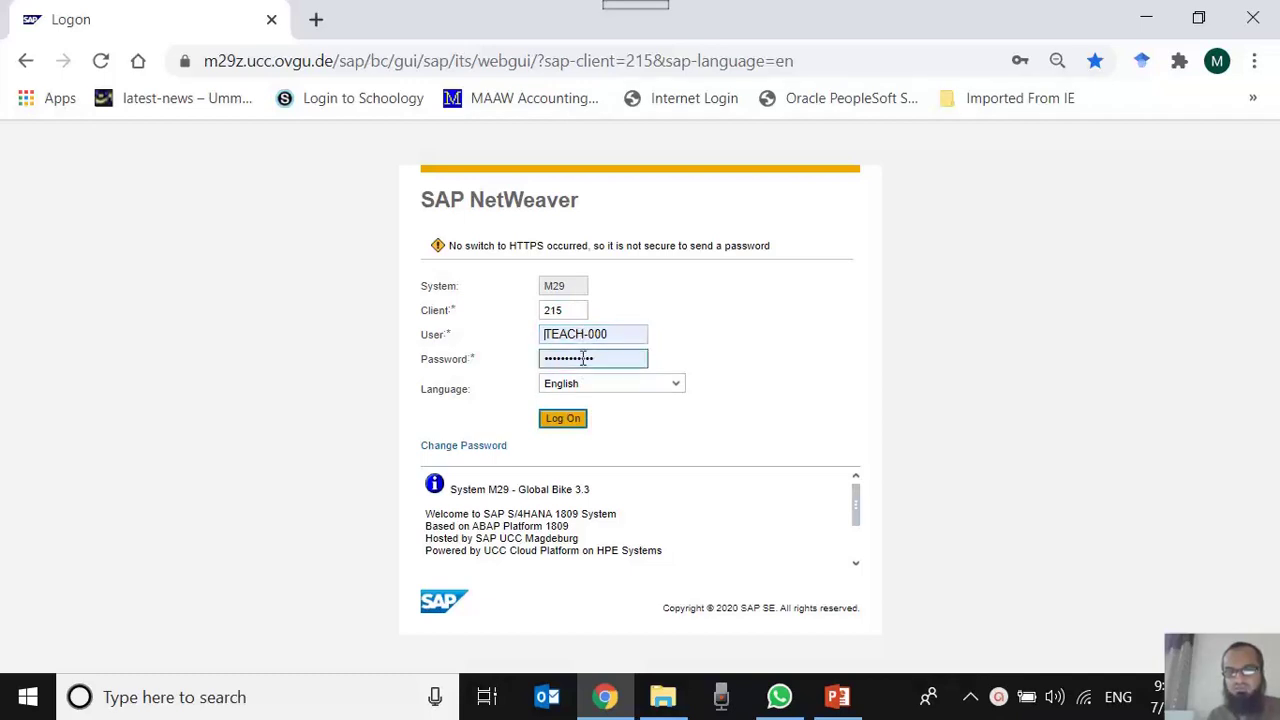
pyautogui.press('Return')
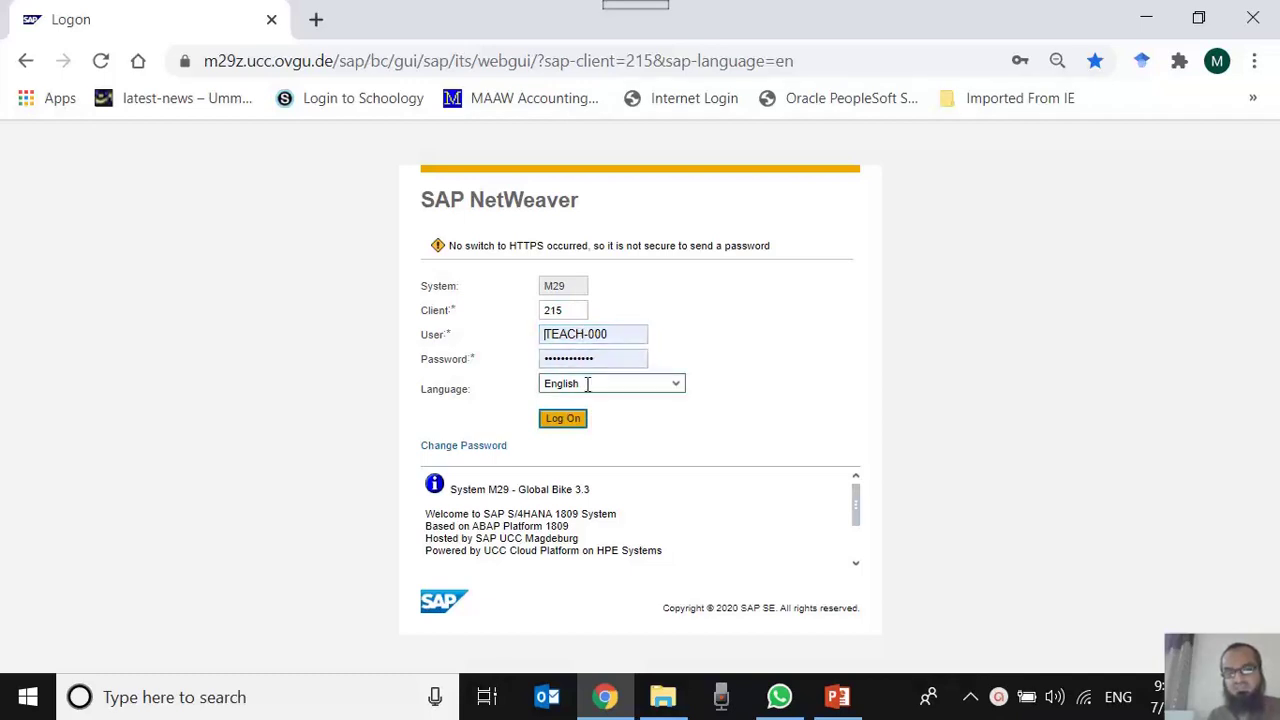
pyautogui.click(572, 310)
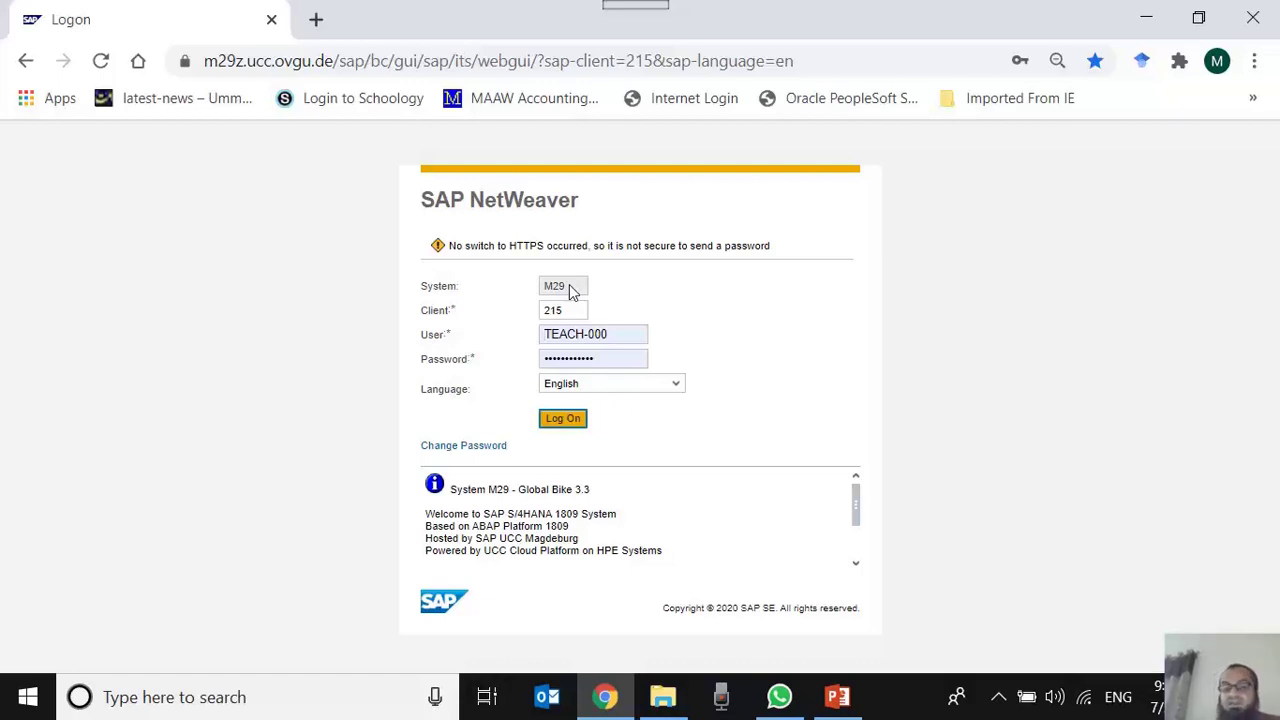
pyautogui.click(571, 309)
pyautogui.click(620, 334)
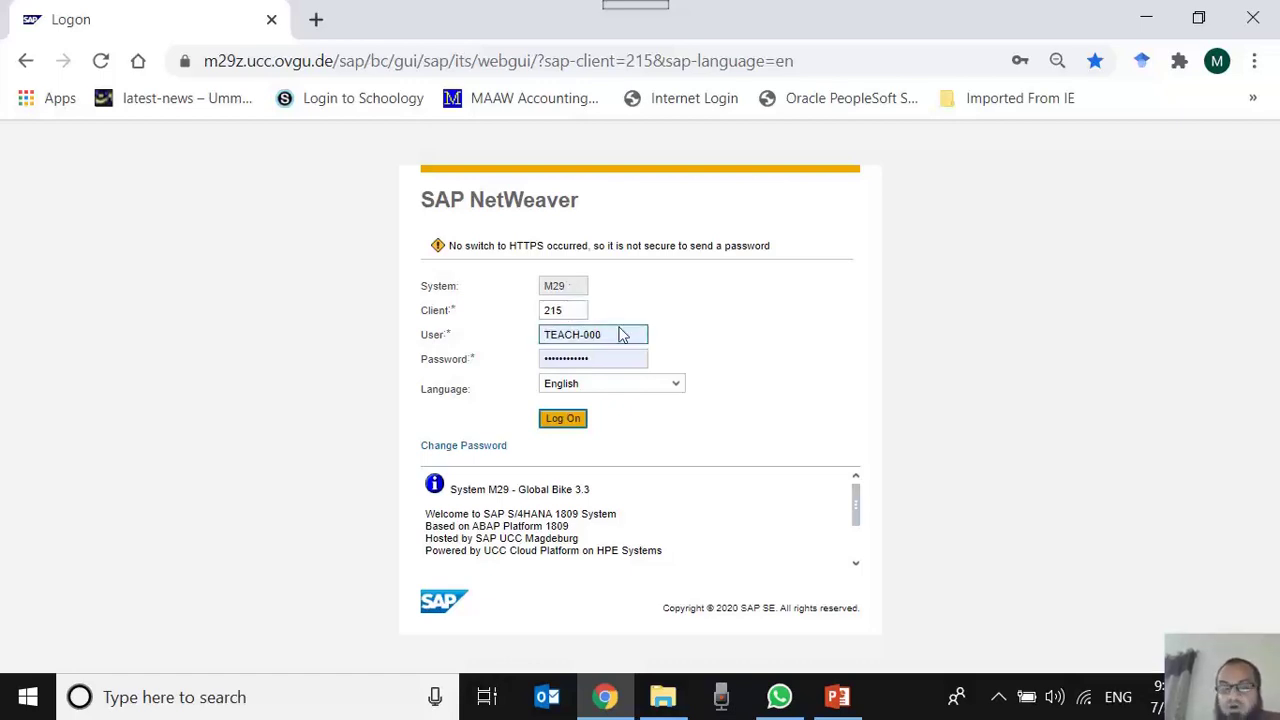
pyautogui.click(966, 286)
pyautogui.click(630, 358)
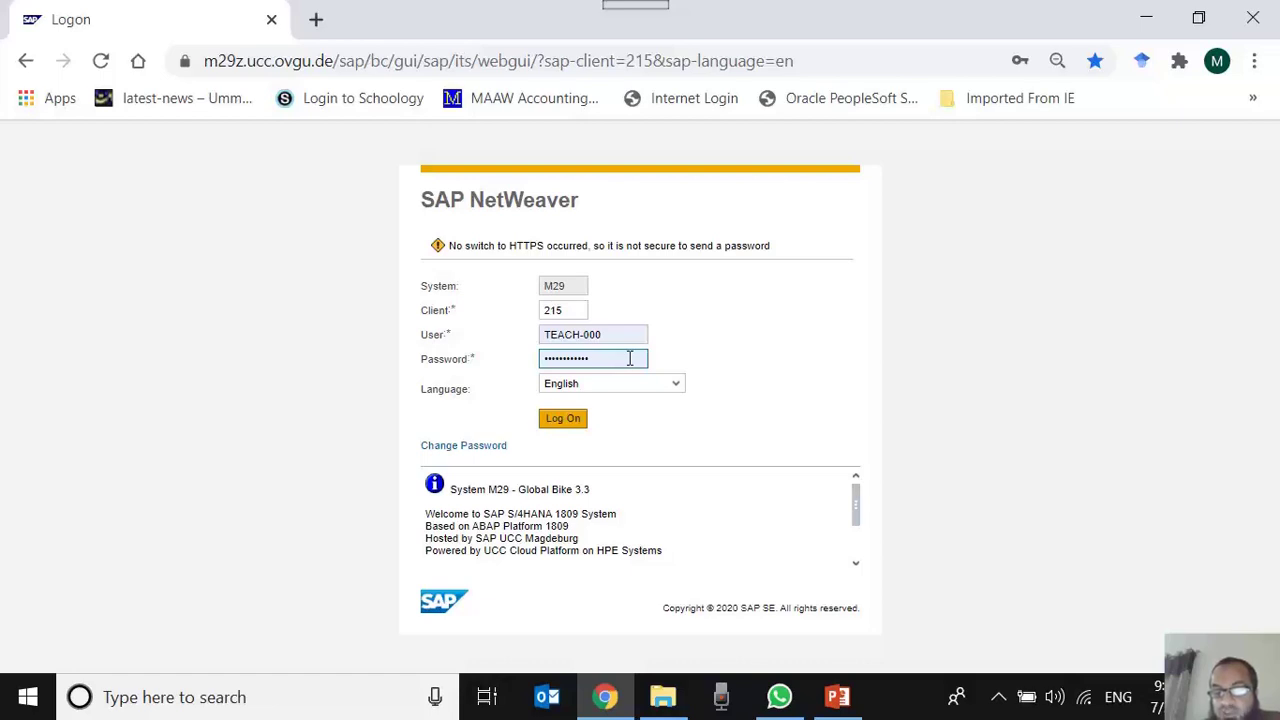
pyautogui.click(566, 422)
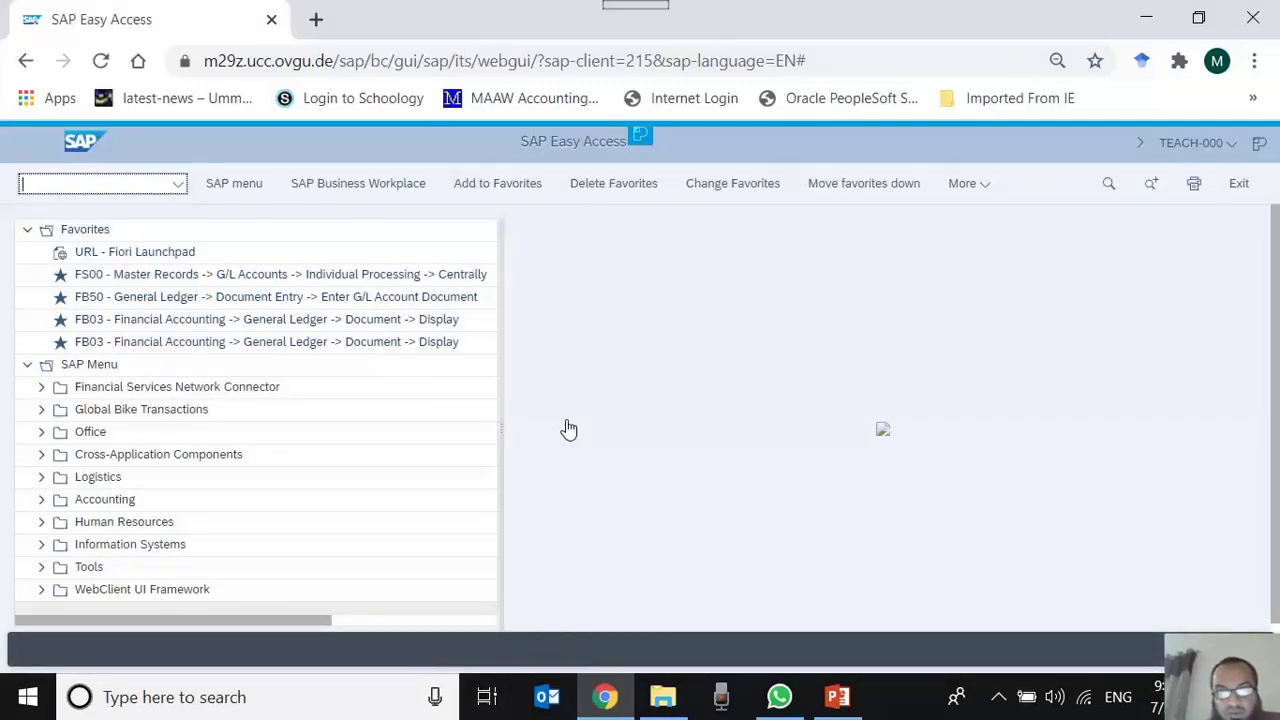
# Collapse the Favorites folder and expand the SAP Menu path Accounting > Financial Accounting > General Ledger > Document
pyautogui.click(28, 232)
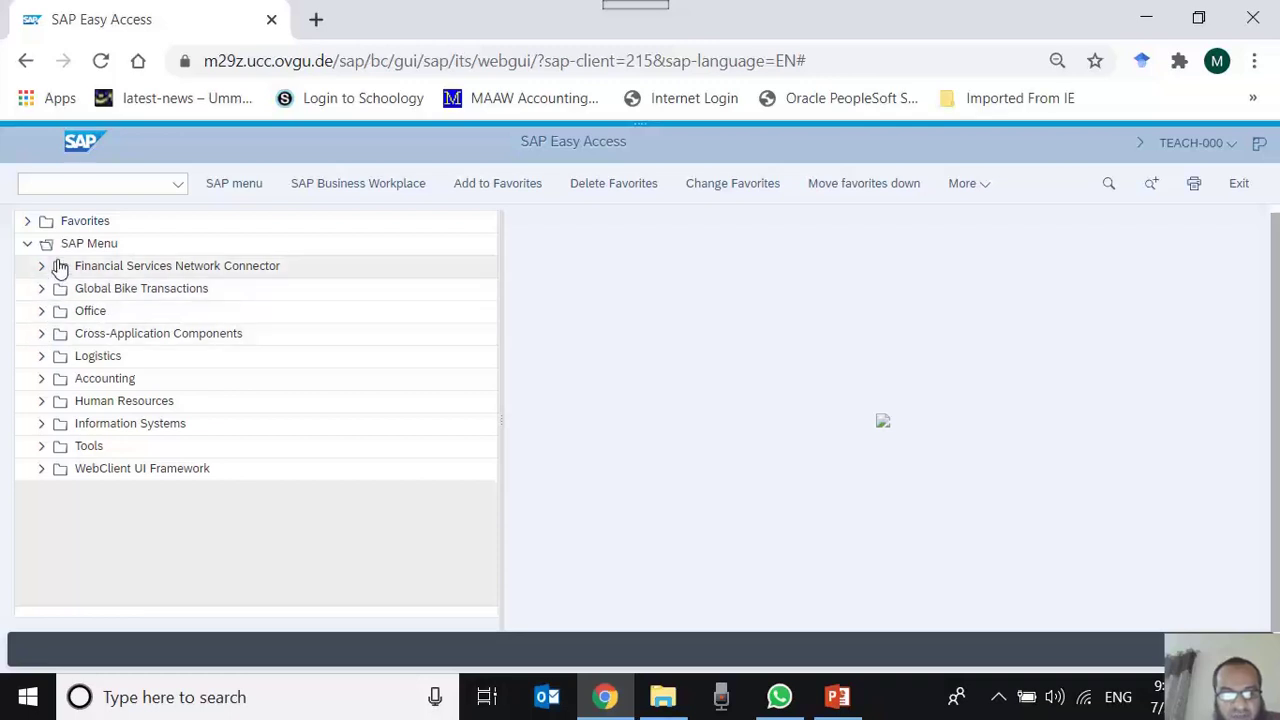
pyautogui.click(42, 382)
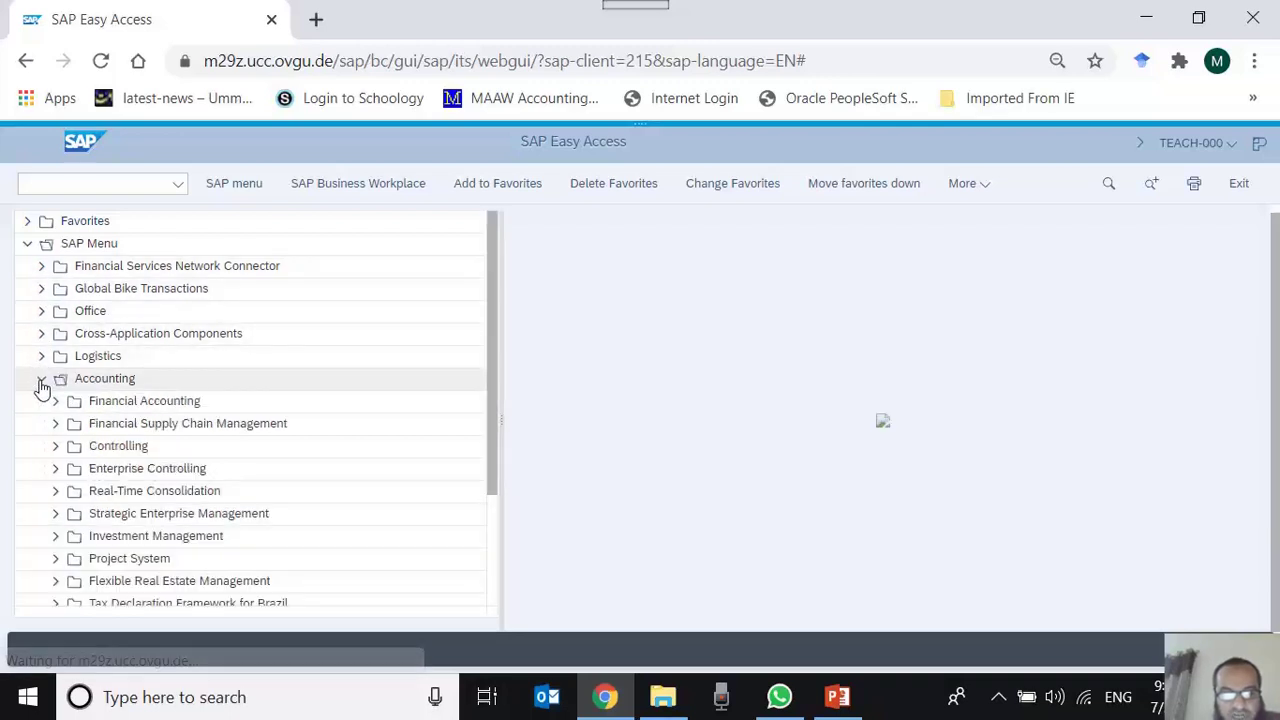
pyautogui.moveTo(490, 362); pyautogui.dragTo(493, 437)
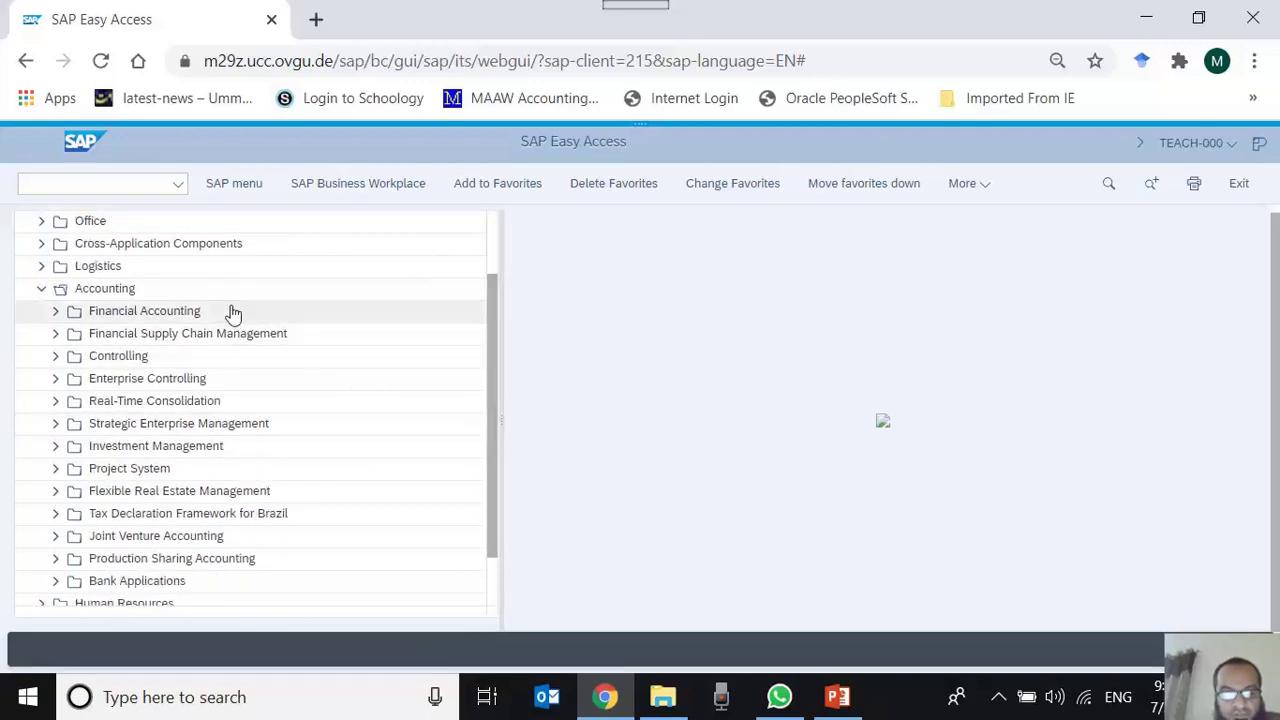
pyautogui.click(56, 313)
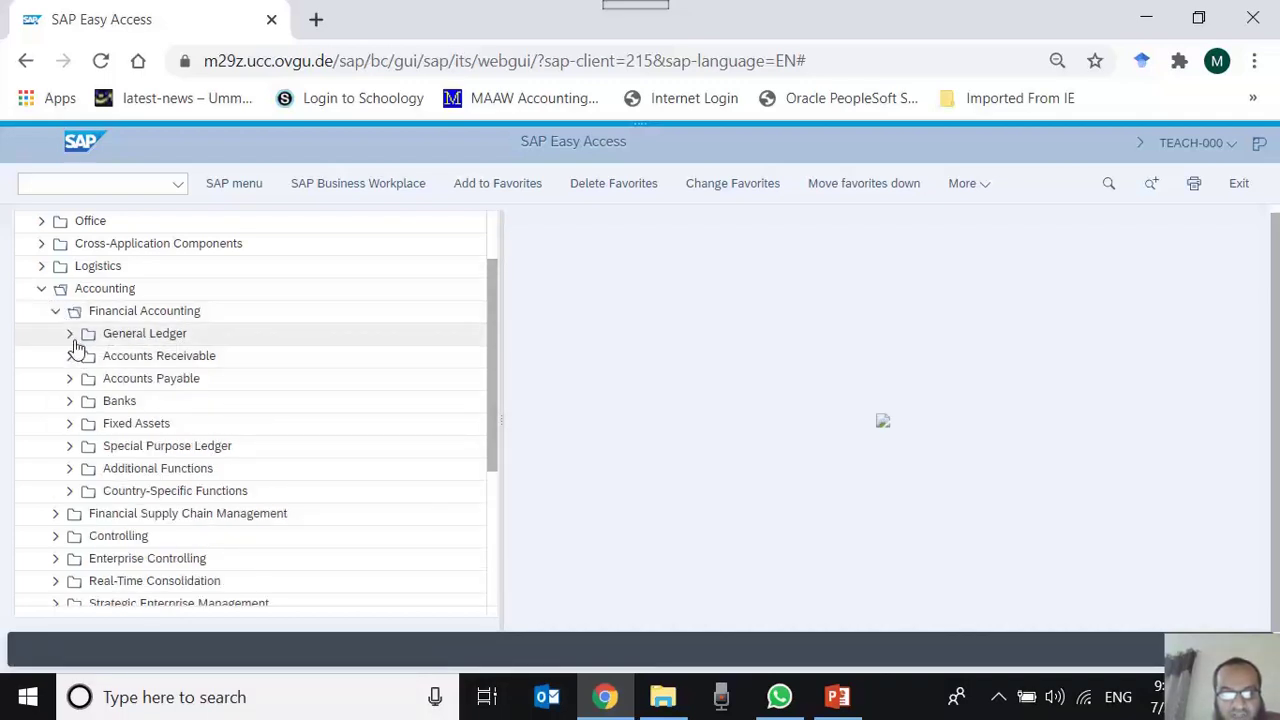
pyautogui.click(69, 334)
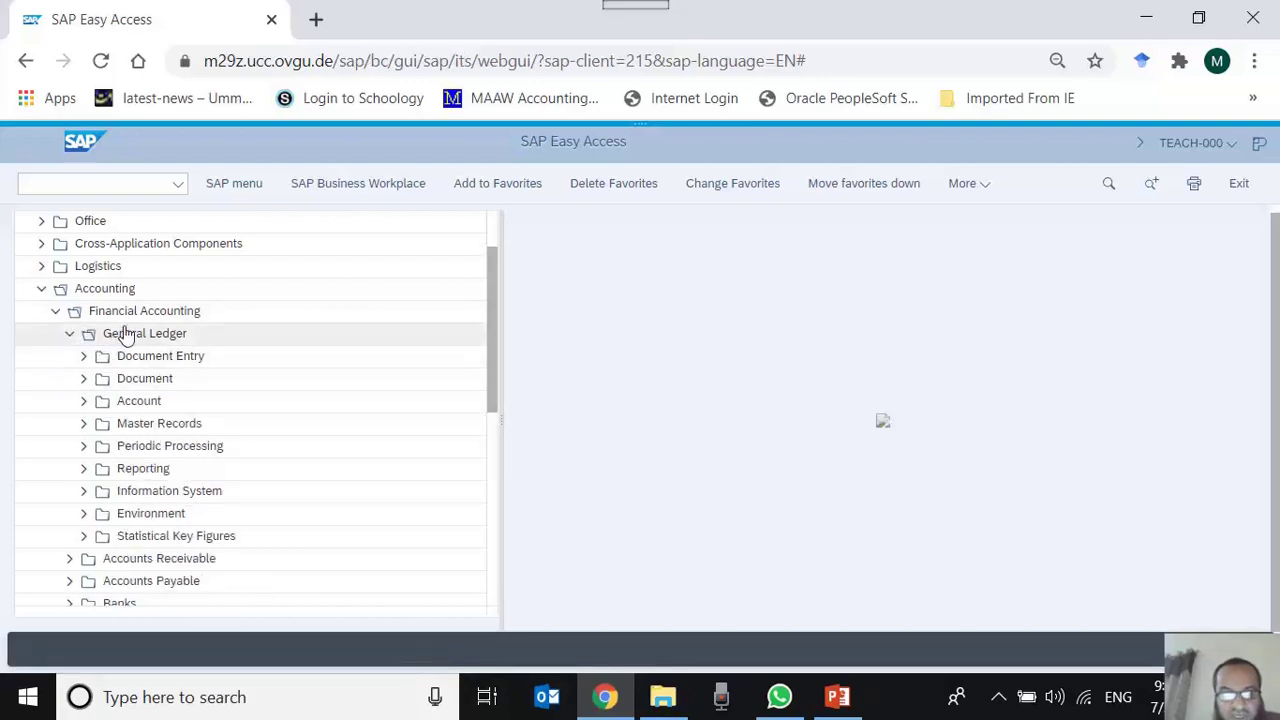
pyautogui.click(83, 380)
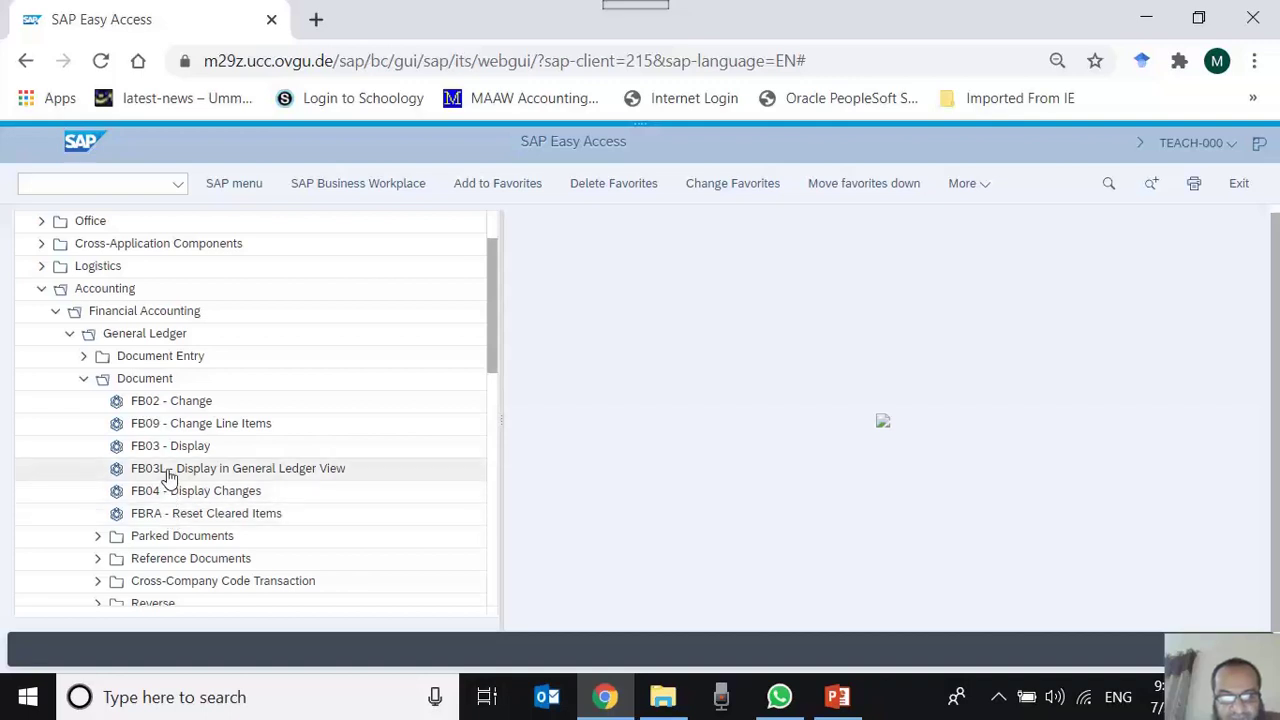
# Look through the Document transactions by selecting FB02 - Change, FB09 - Change Line Items and FB03 - Display in turn
pyautogui.click(167, 405)
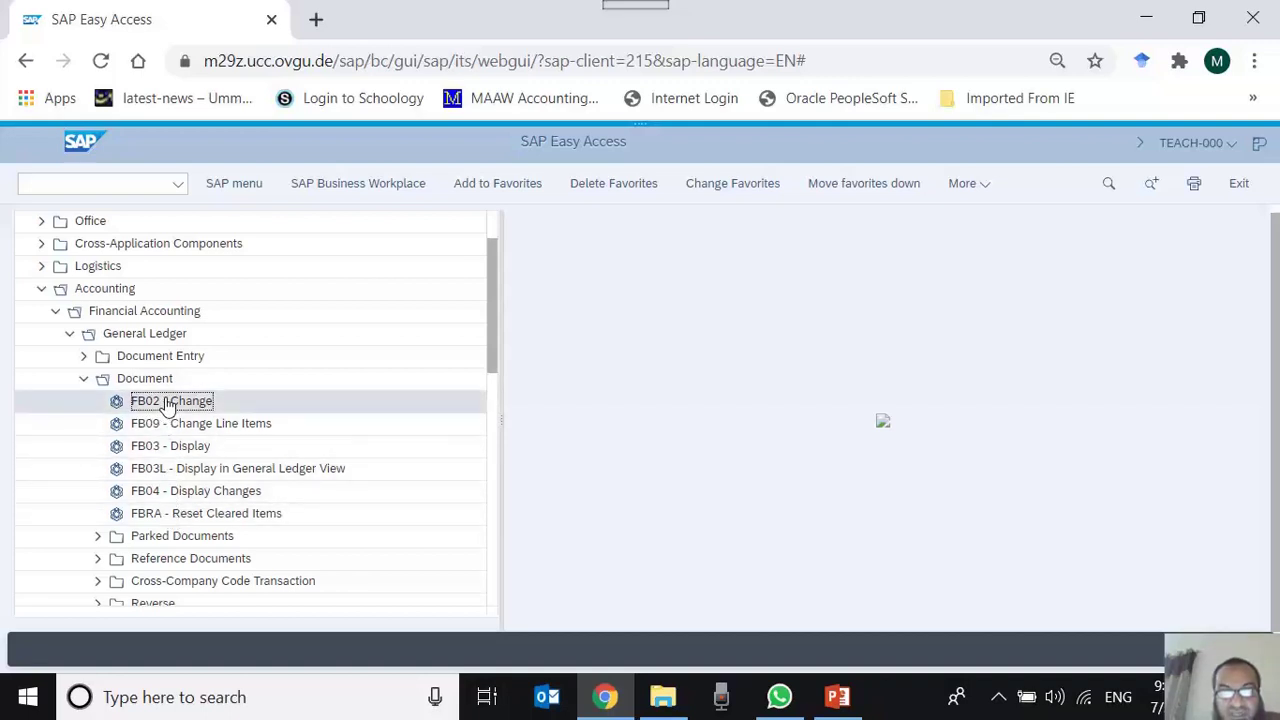
pyautogui.click(178, 426)
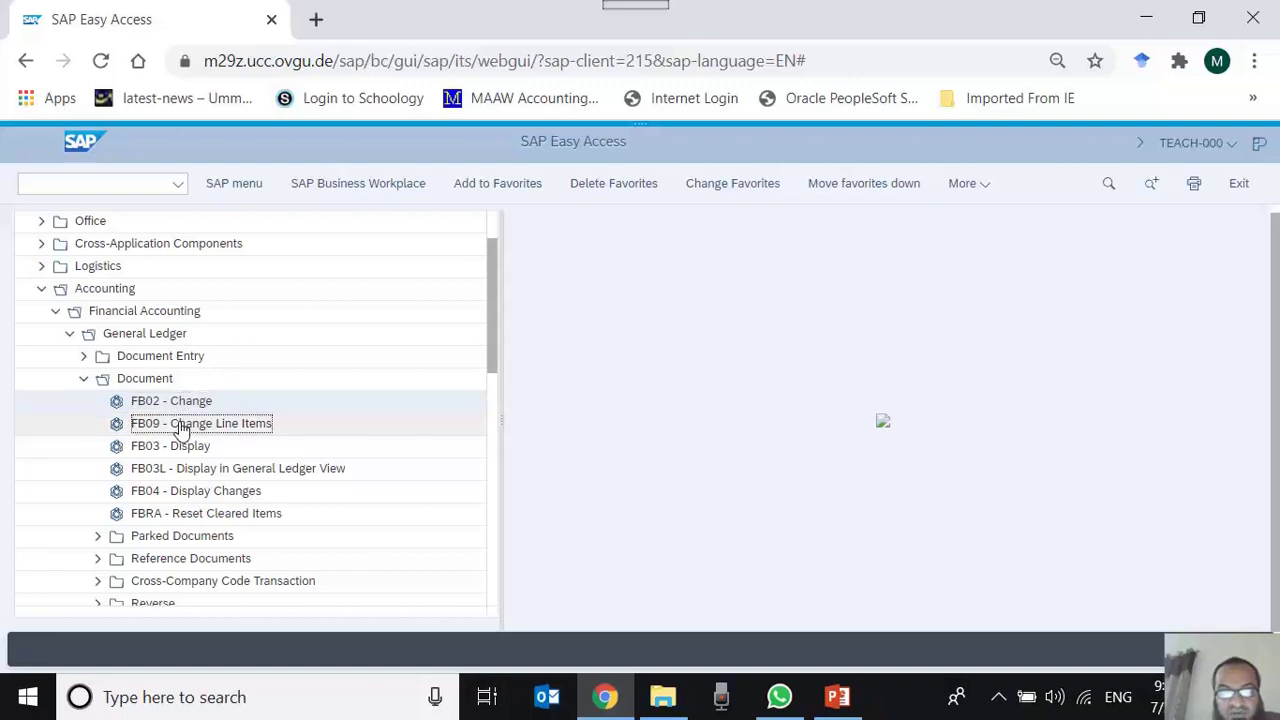
pyautogui.click(192, 451)
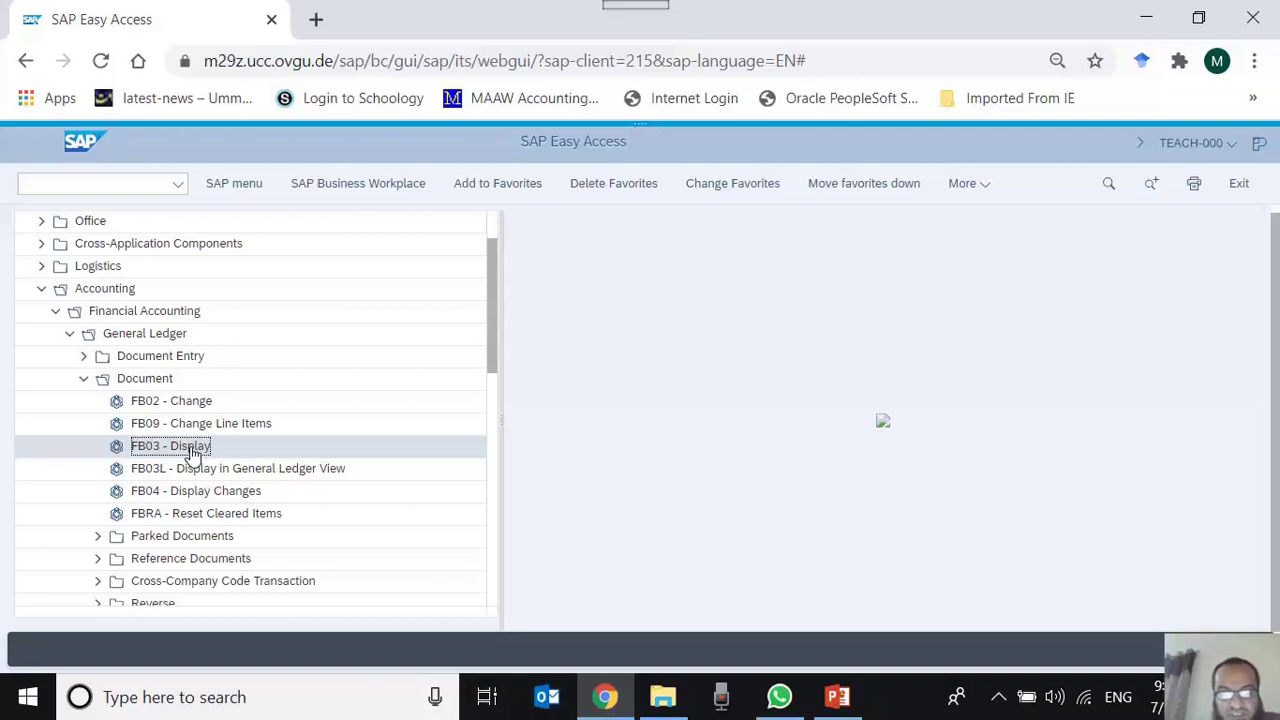
# Collapse the Document, General Ledger, Financial Accounting and Accounting folders again
pyautogui.click(84, 379)
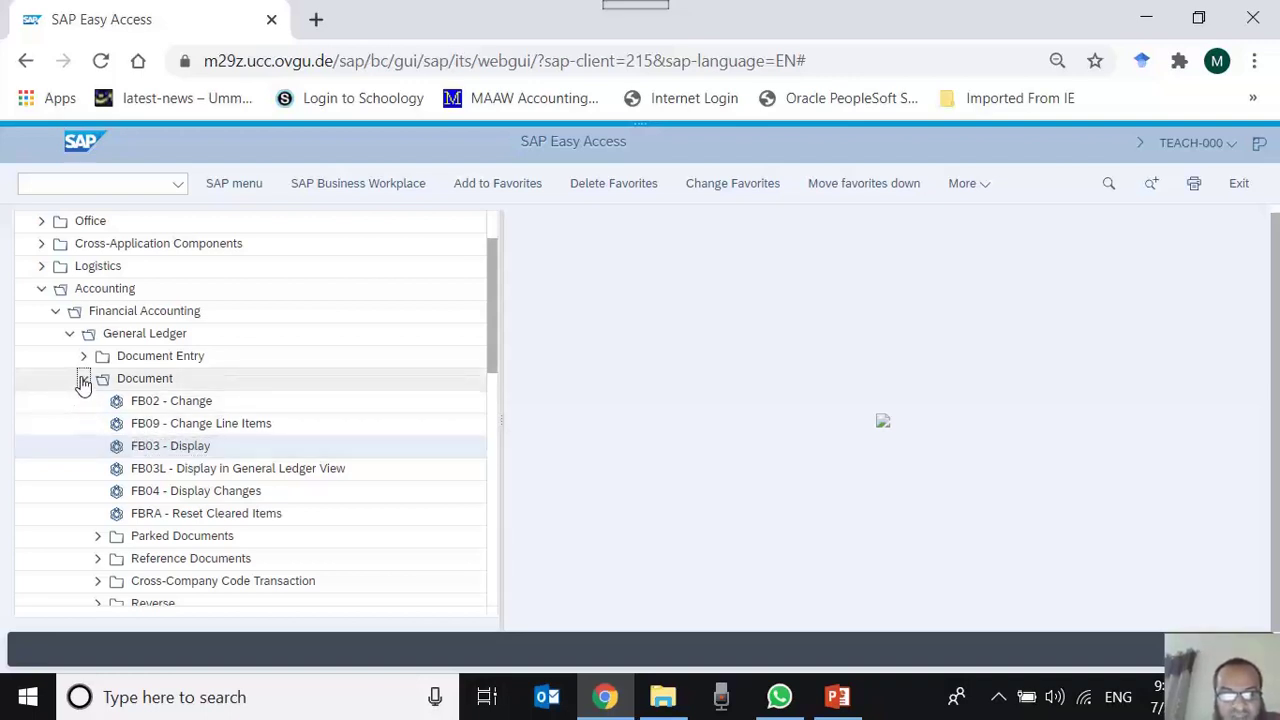
pyautogui.click(69, 334)
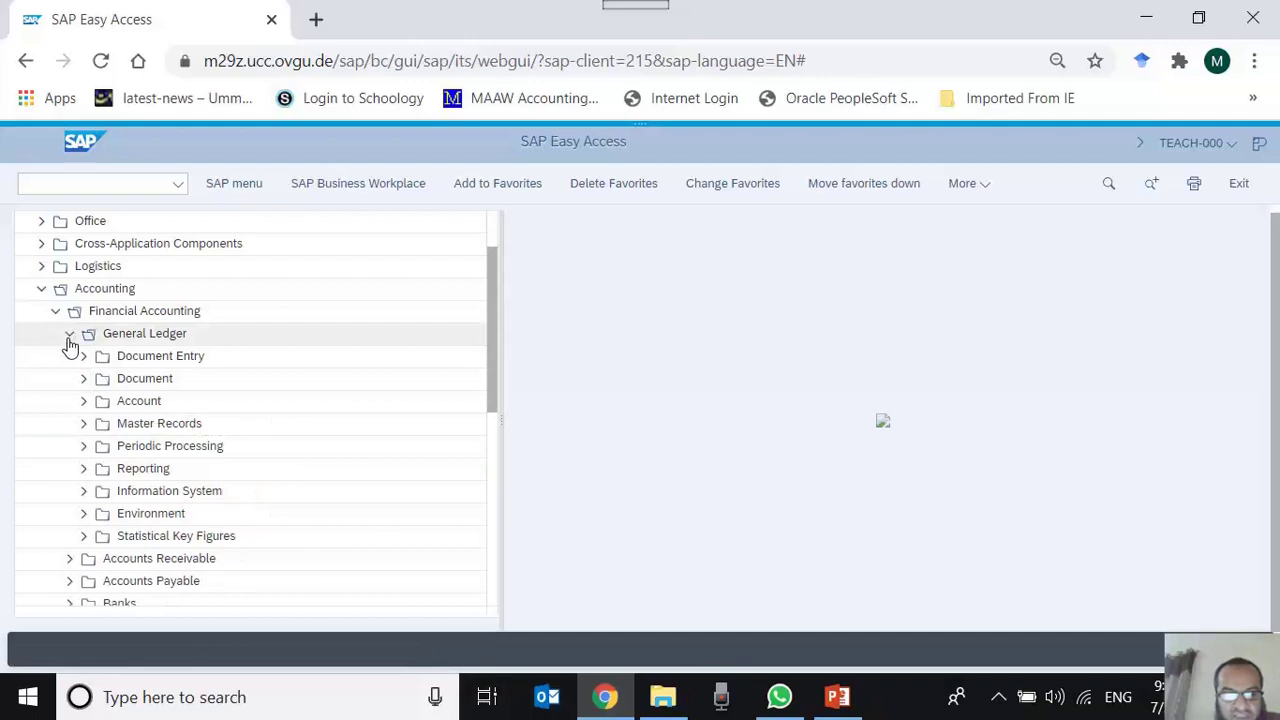
pyautogui.click(55, 314)
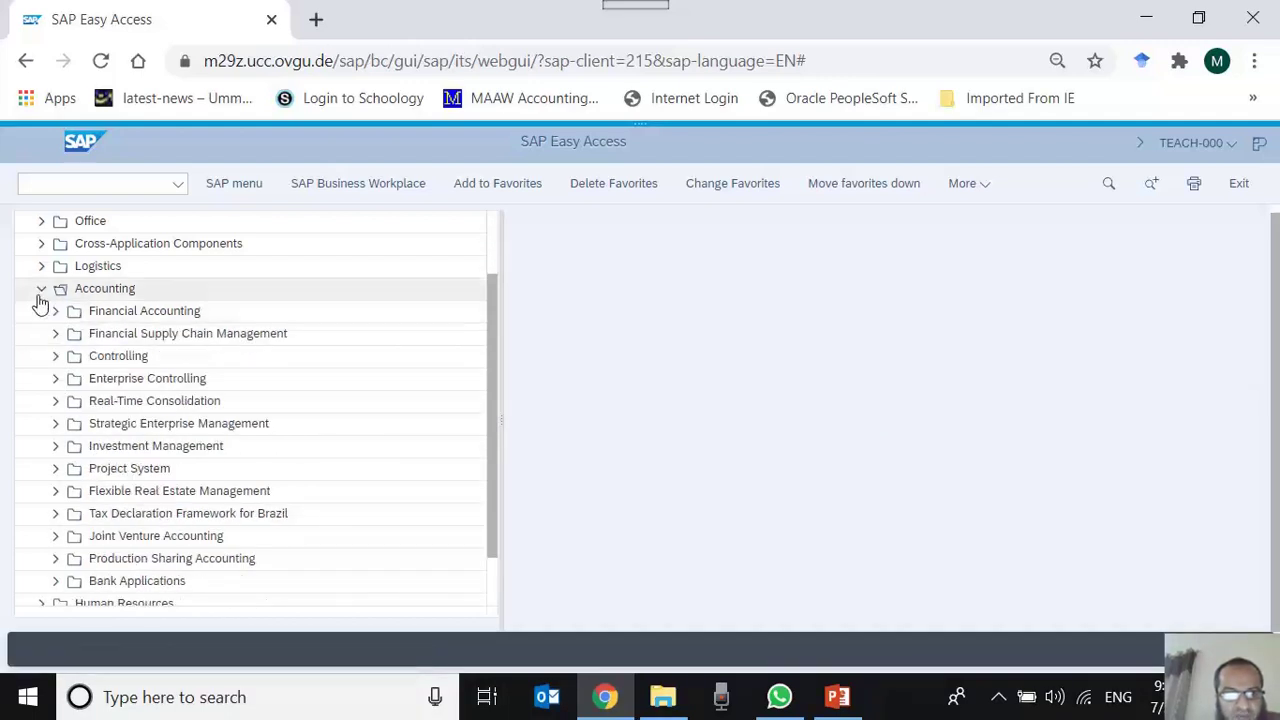
pyautogui.click(40, 296)
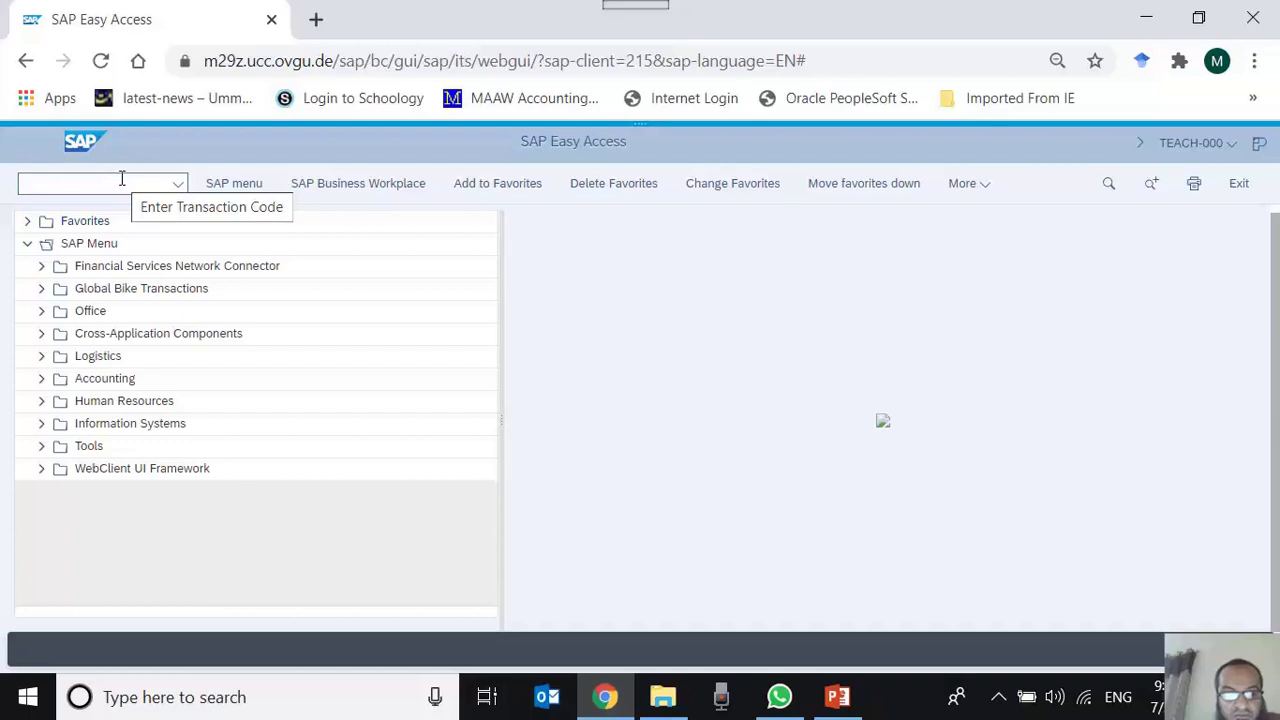
# Locate the FB03 - Display transaction under Accounting > Financial Accounting > General Ledger > Document
pyautogui.click(42, 379)
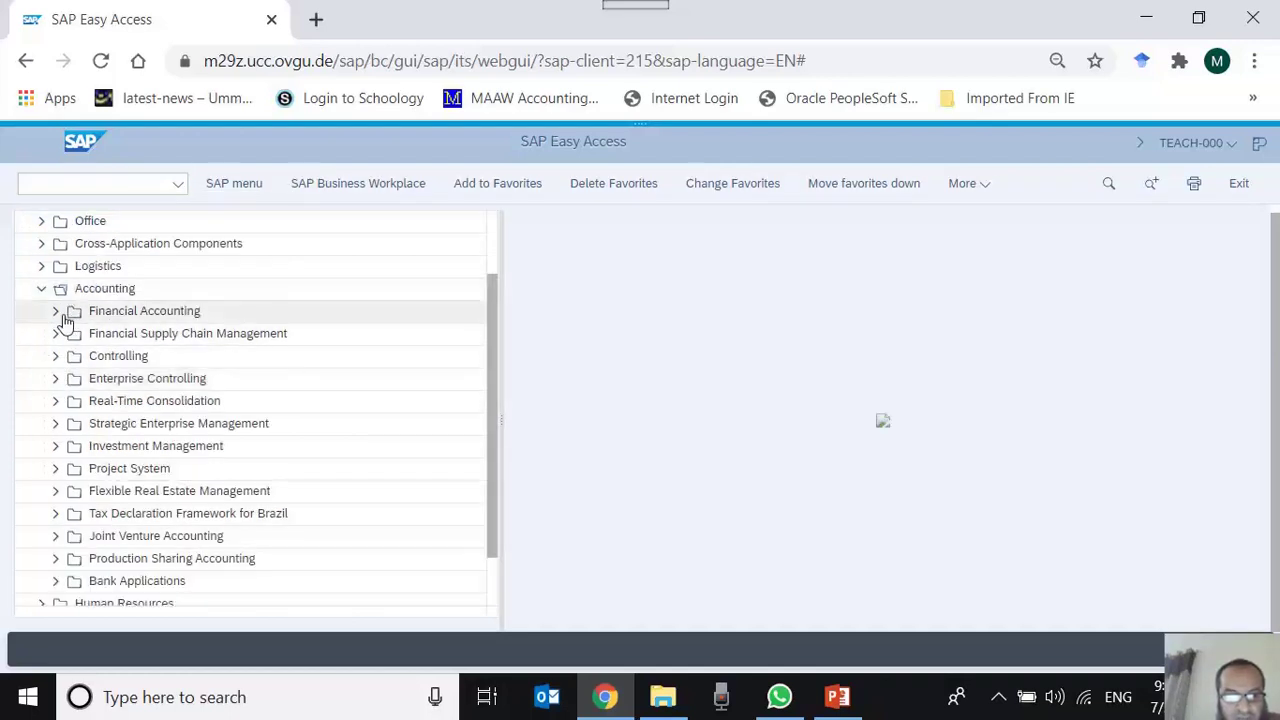
pyautogui.click(56, 313)
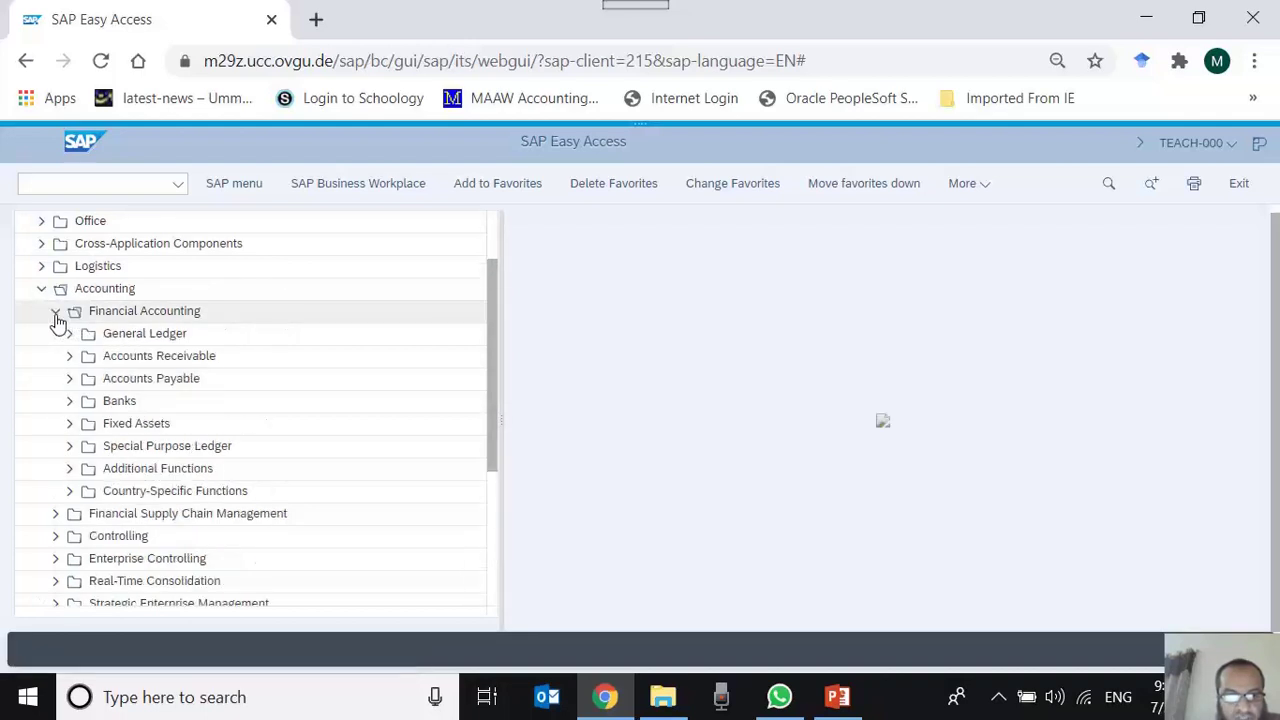
pyautogui.click(66, 338)
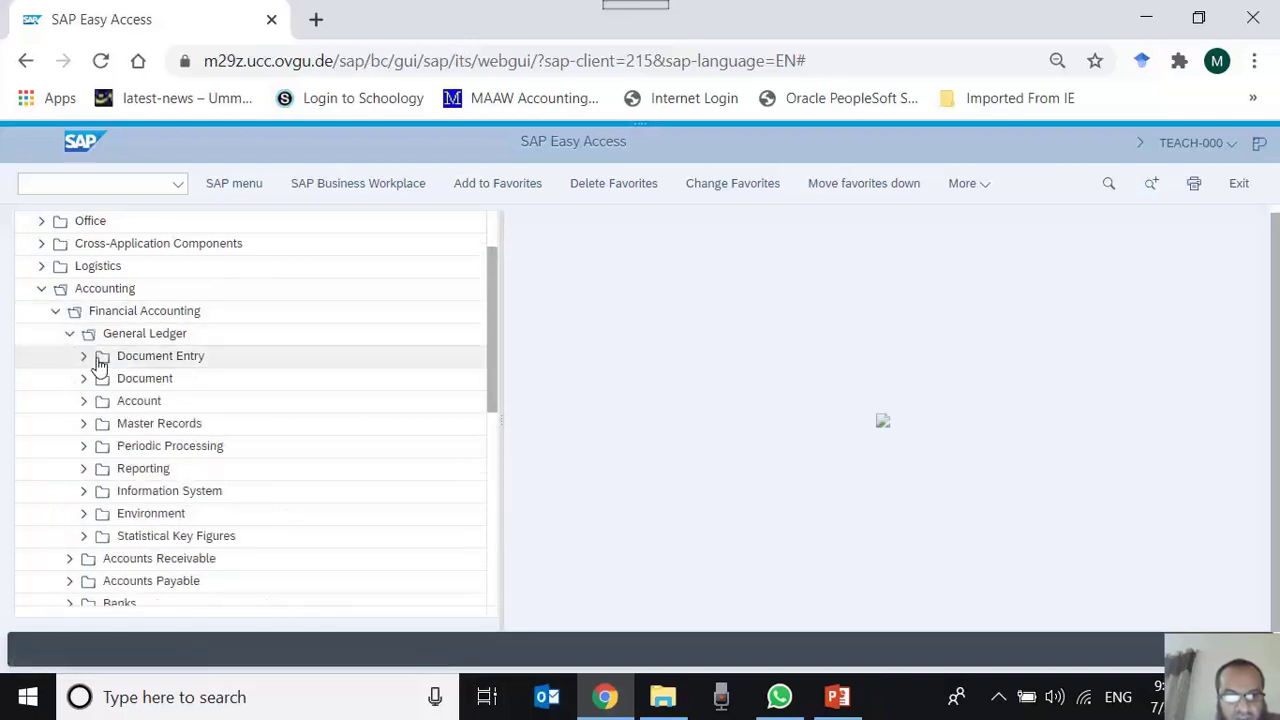
pyautogui.click(86, 379)
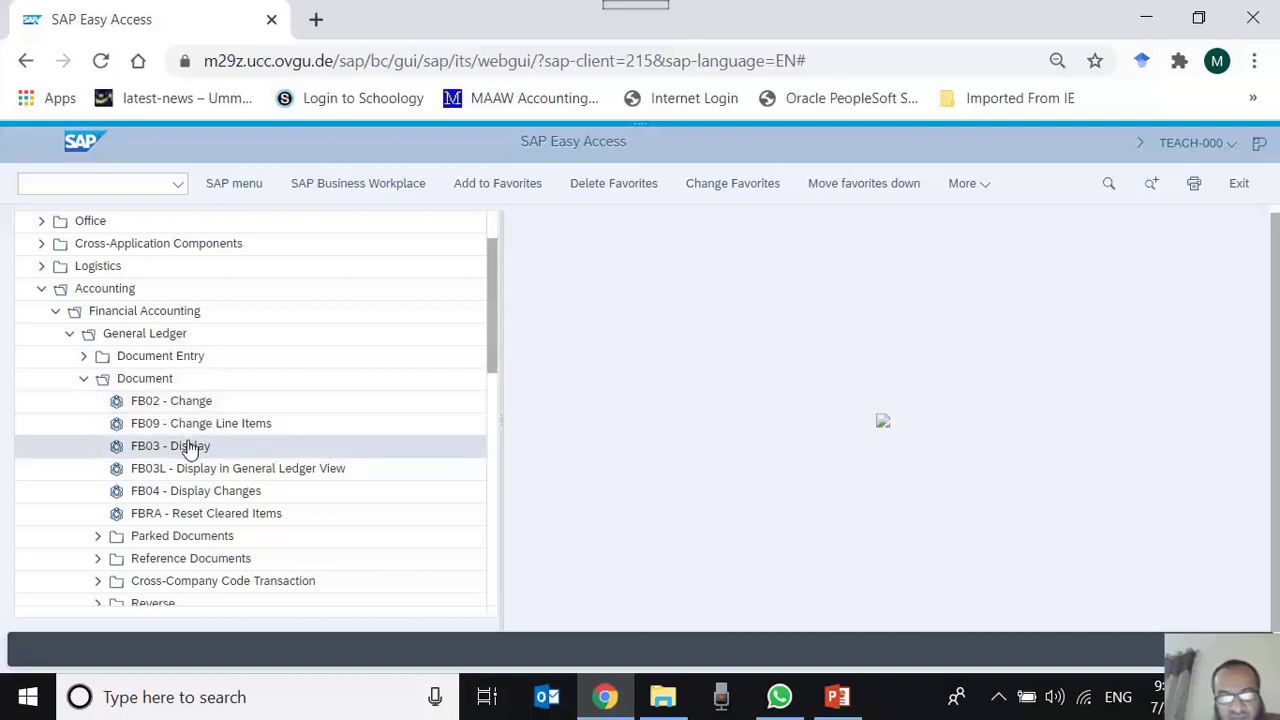
pyautogui.click(180, 443)
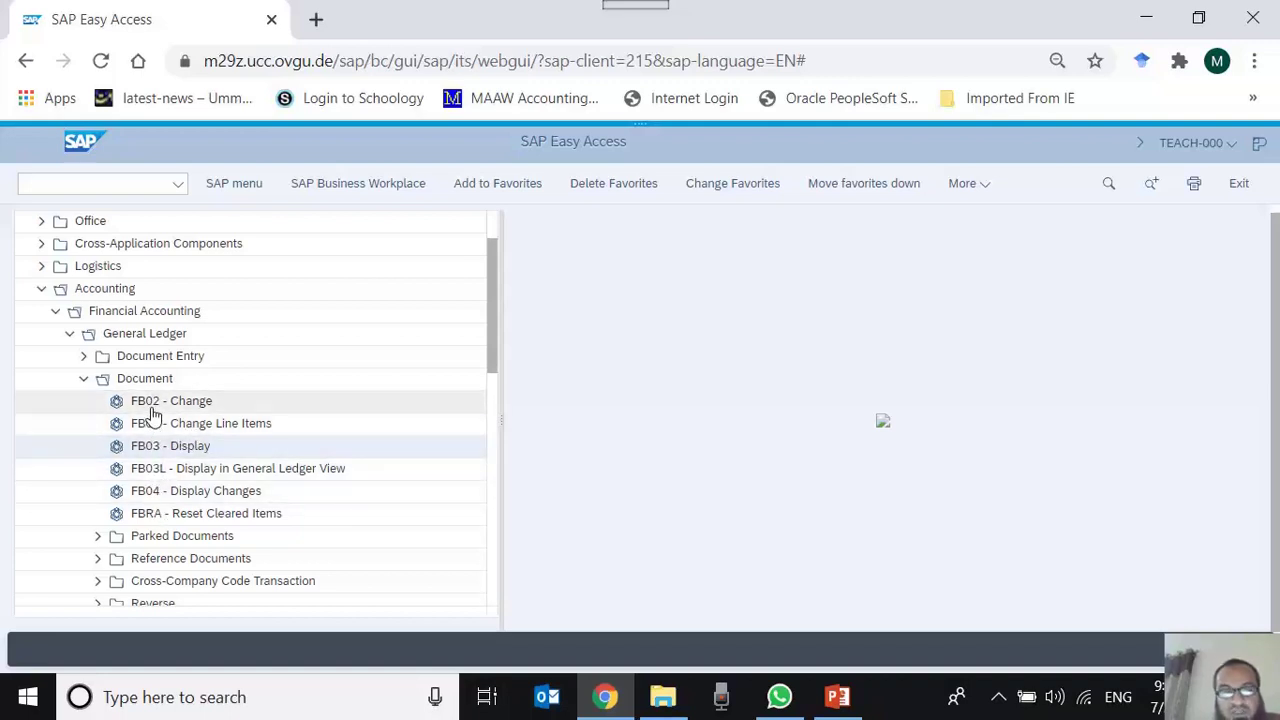
# Collapse the expanded Accounting branch level by level, from Document up to Accounting
pyautogui.click(82, 382)
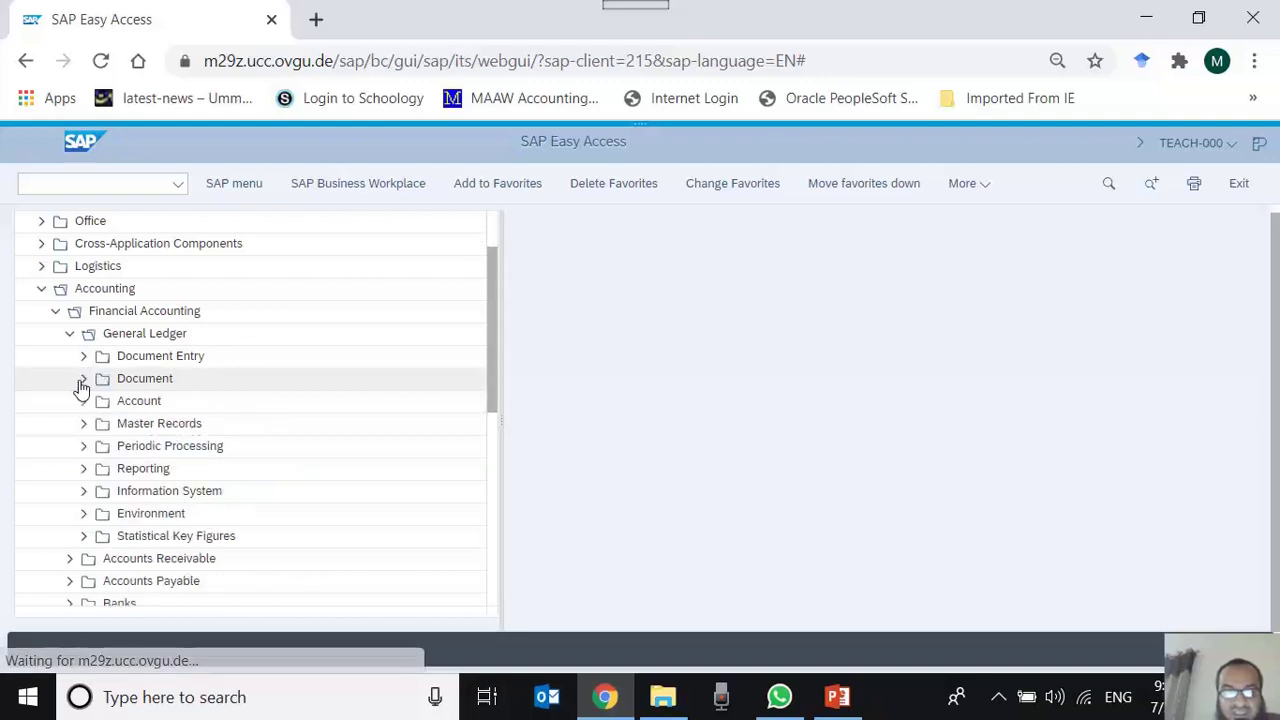
pyautogui.click(70, 335)
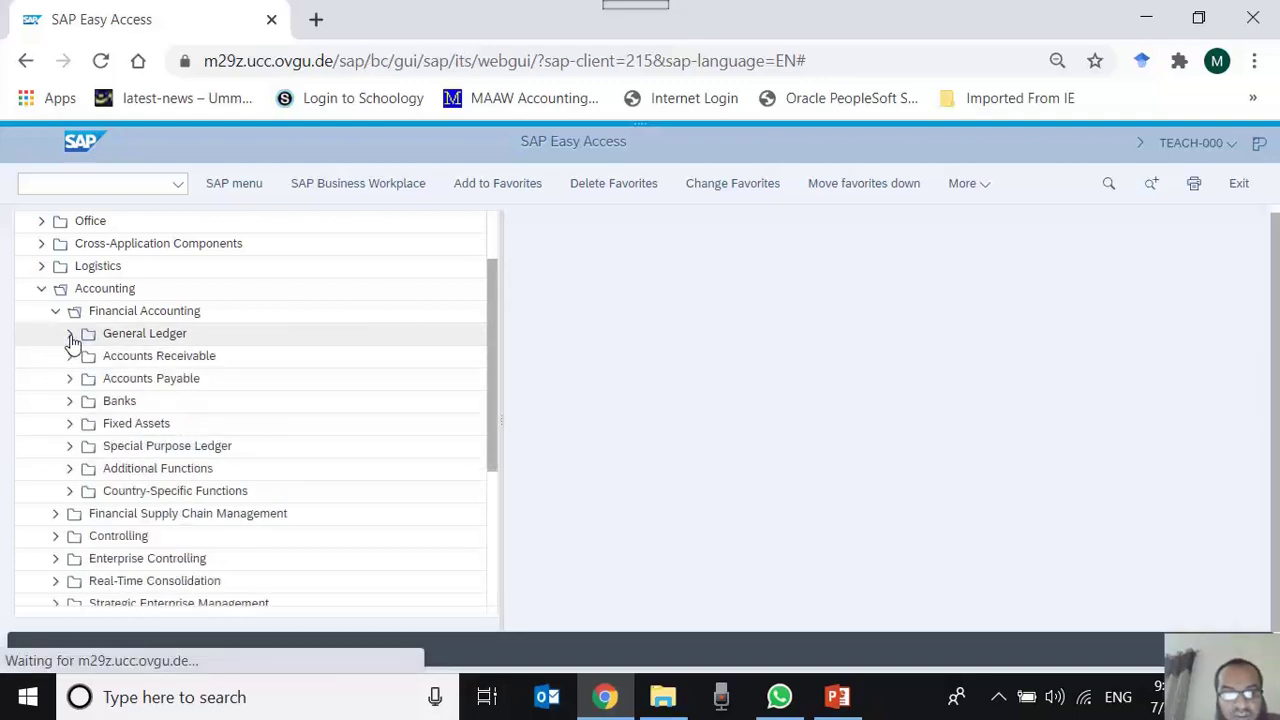
pyautogui.click(54, 316)
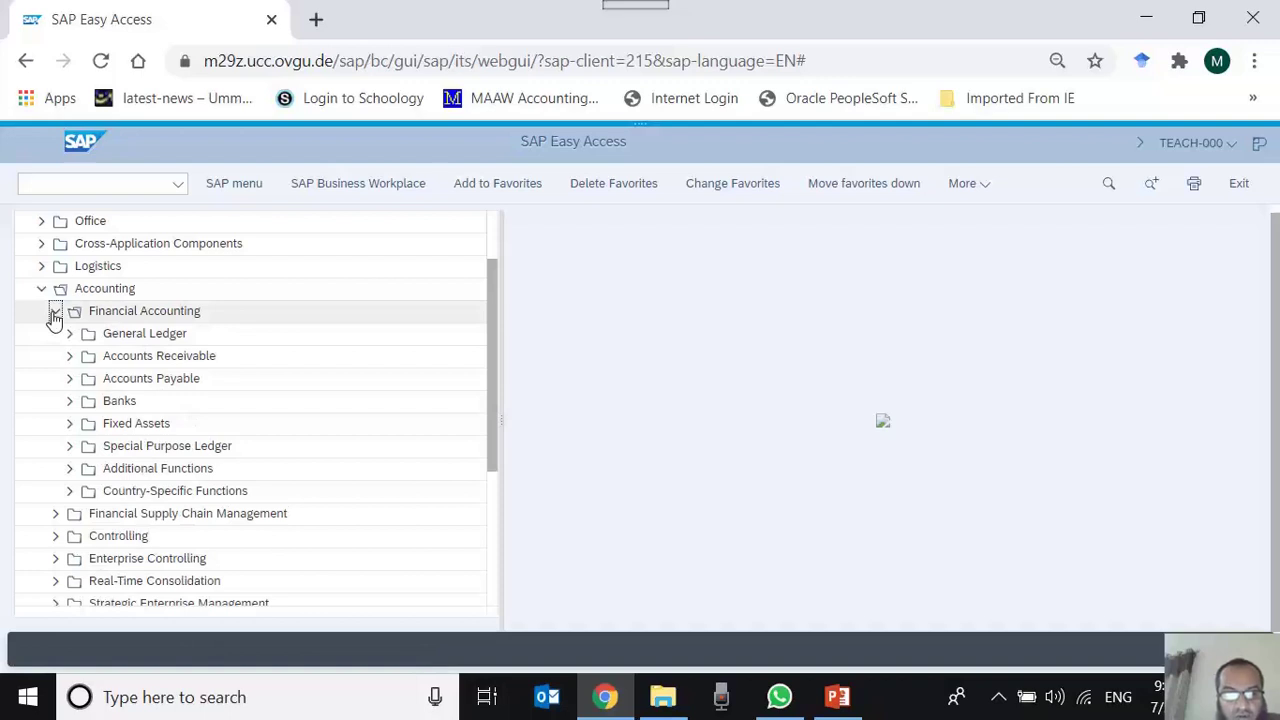
pyautogui.click(41, 291)
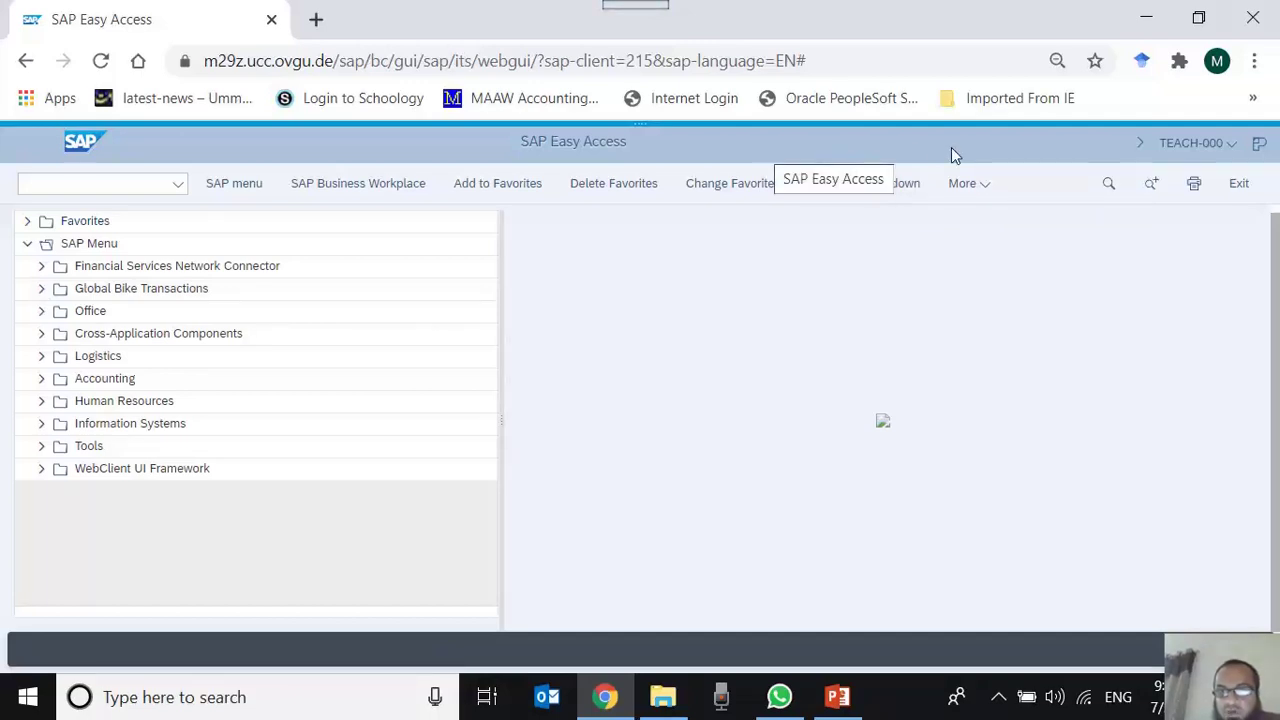
# Hide and reshow the system information, view its list of system, client, user and transaction details, and close the list
pyautogui.click(1145, 148)
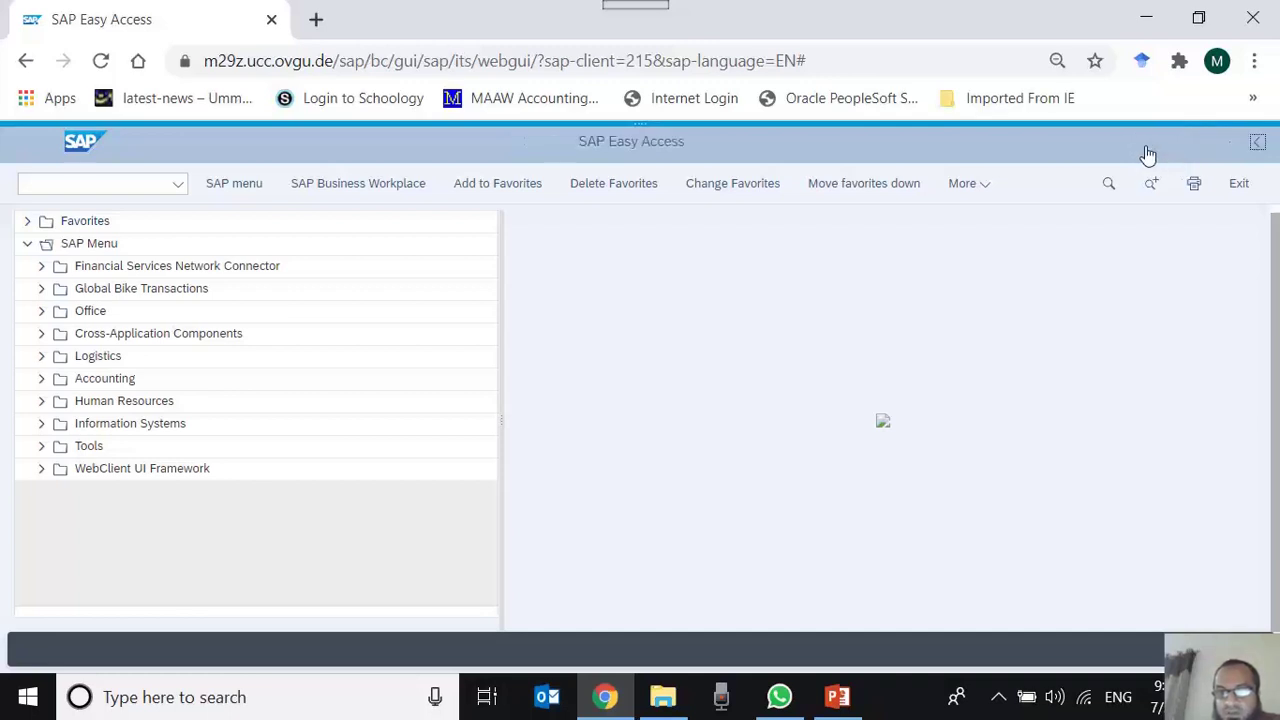
pyautogui.click(1259, 145)
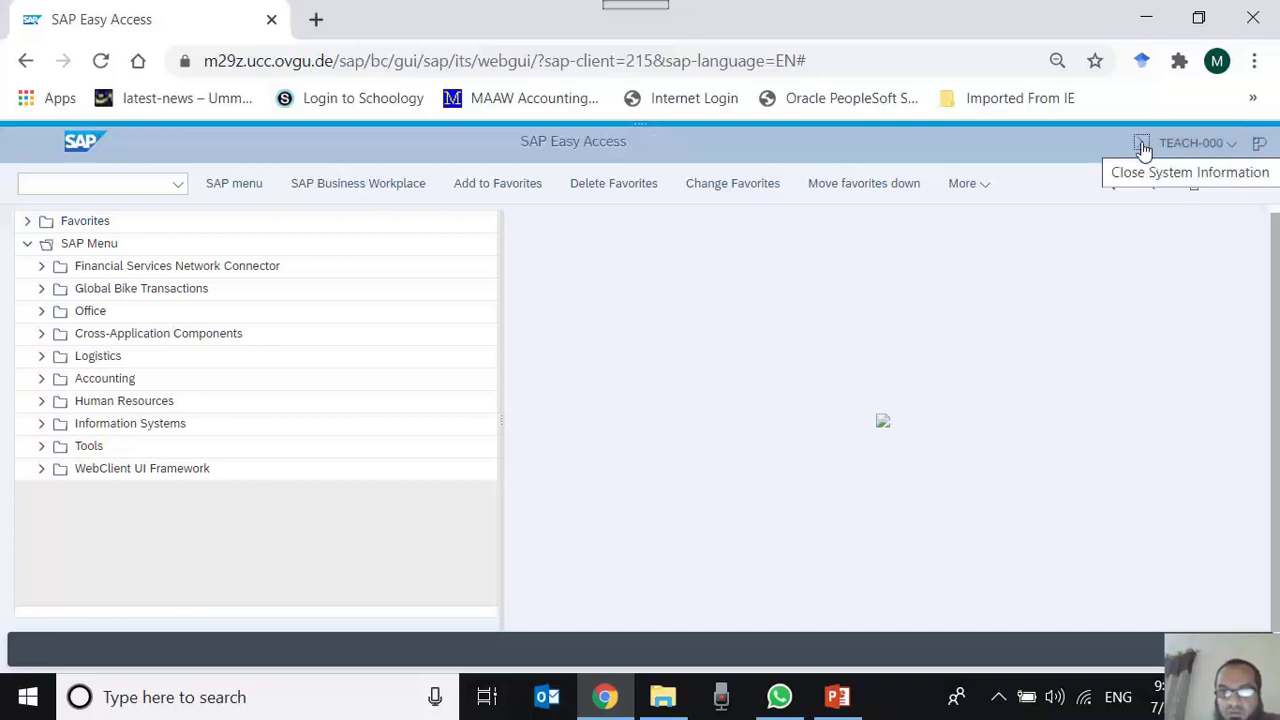
pyautogui.click(1232, 146)
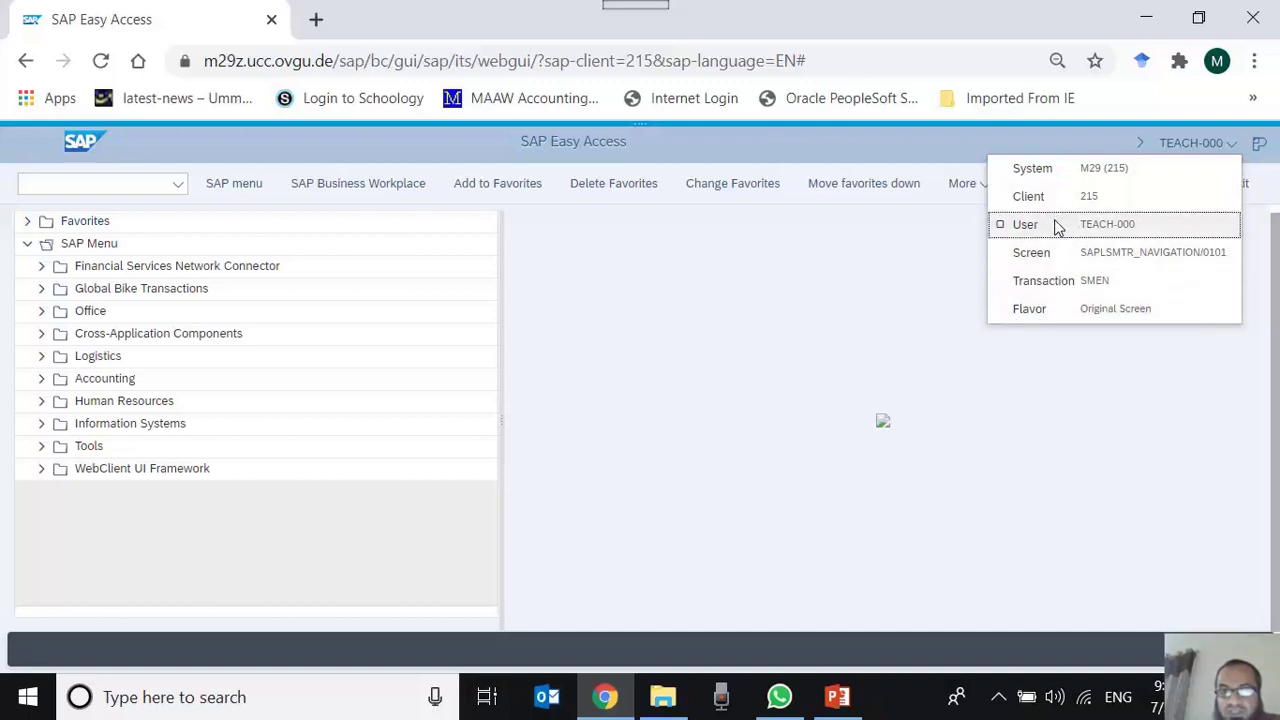
pyautogui.click(852, 307)
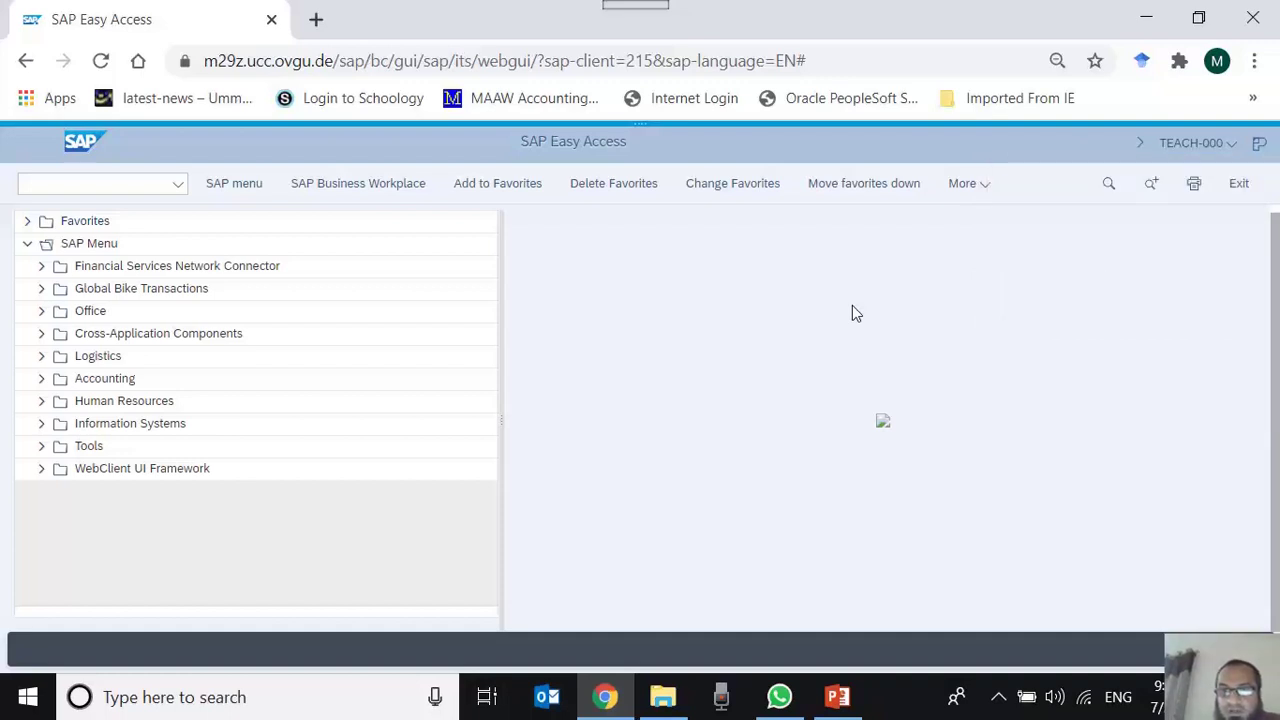
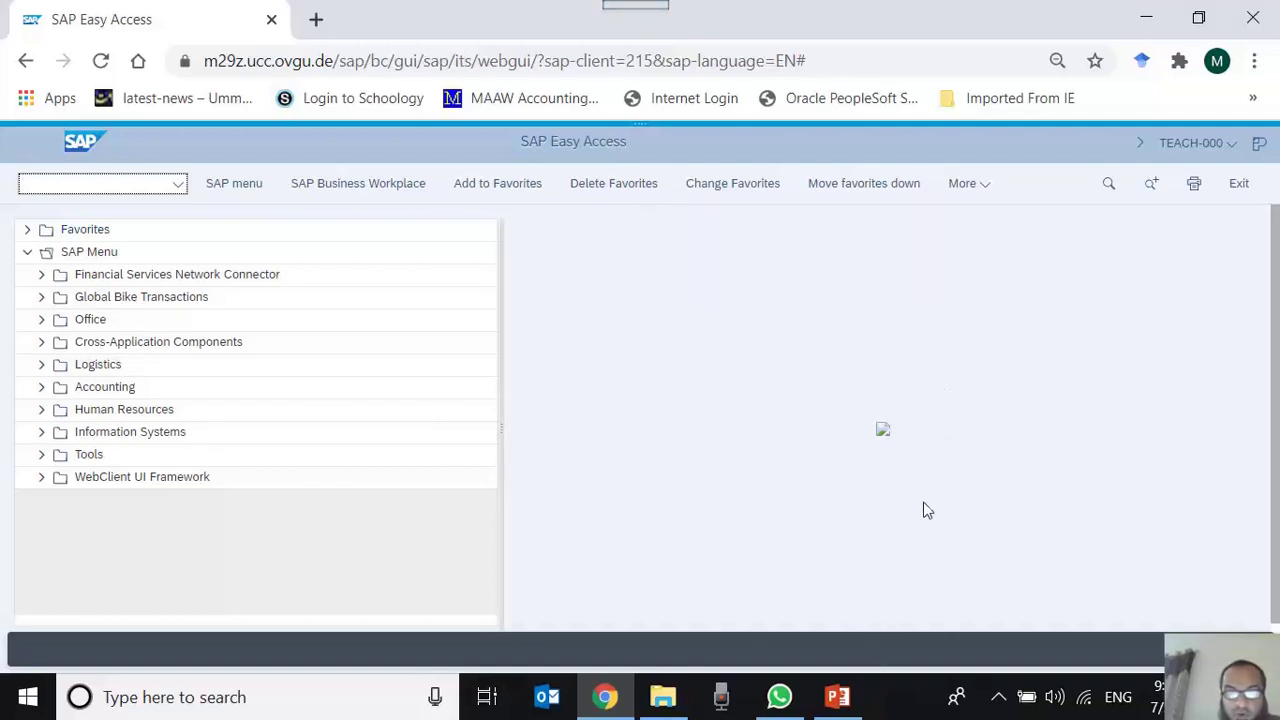
# Switch to PowerPoint, start the slide show of the Navigation presentation and advance to the second slide
pyautogui.click(835, 706)
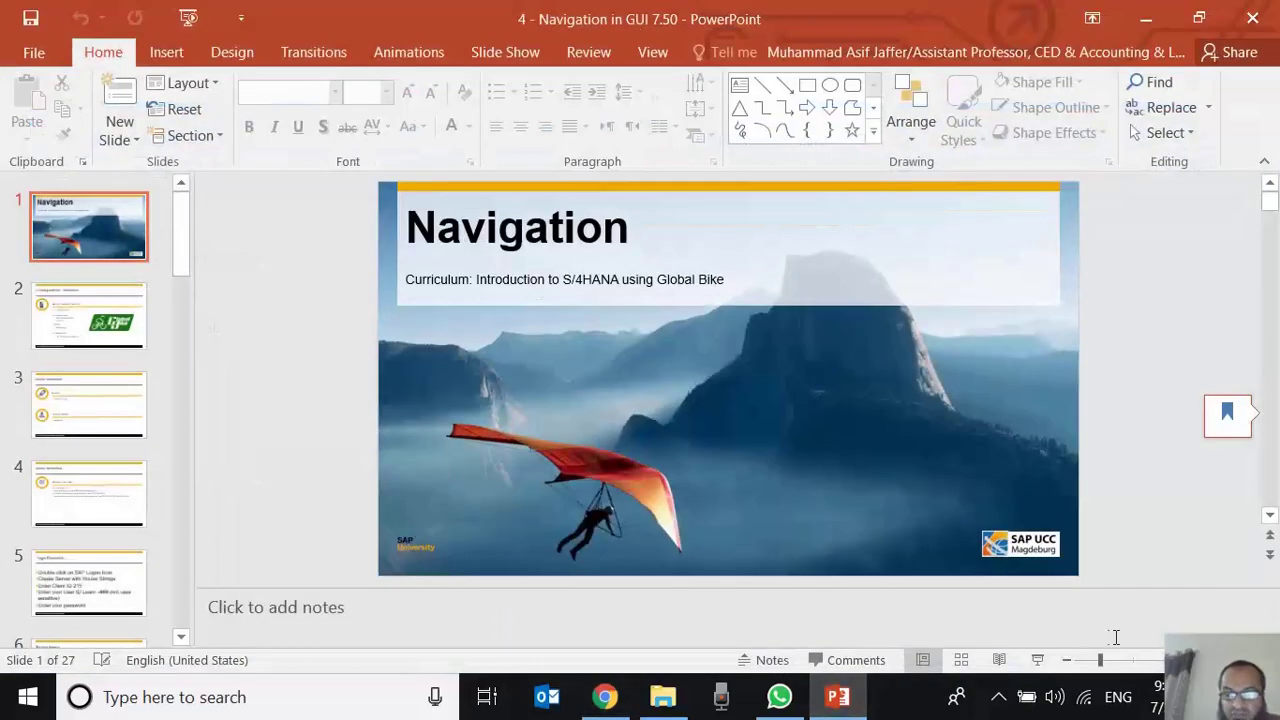
pyautogui.click(1039, 662)
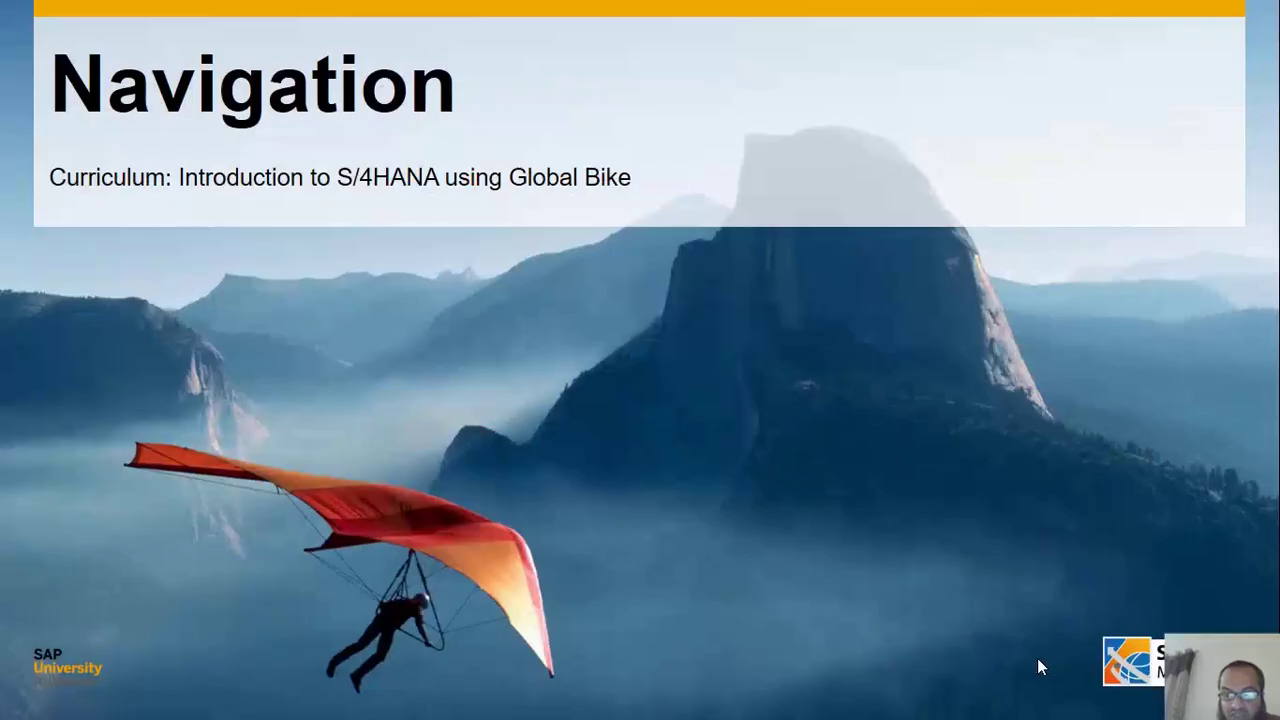
pyautogui.click(1038, 666)
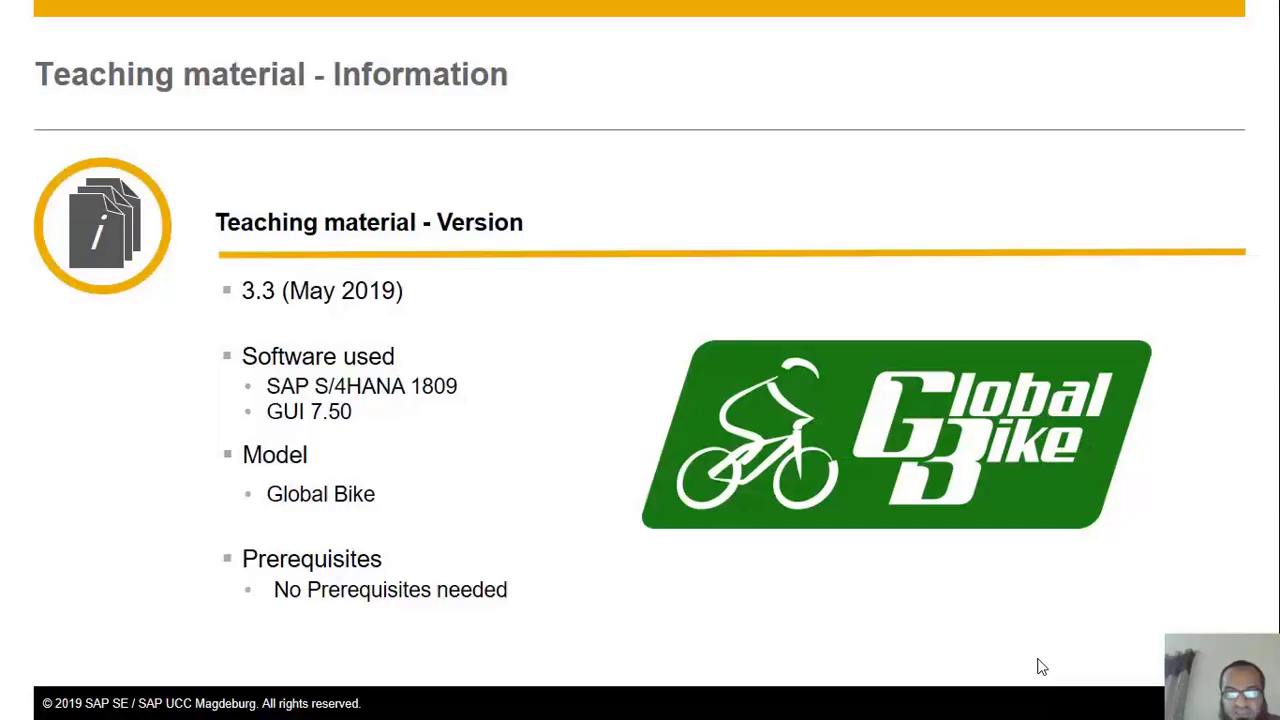